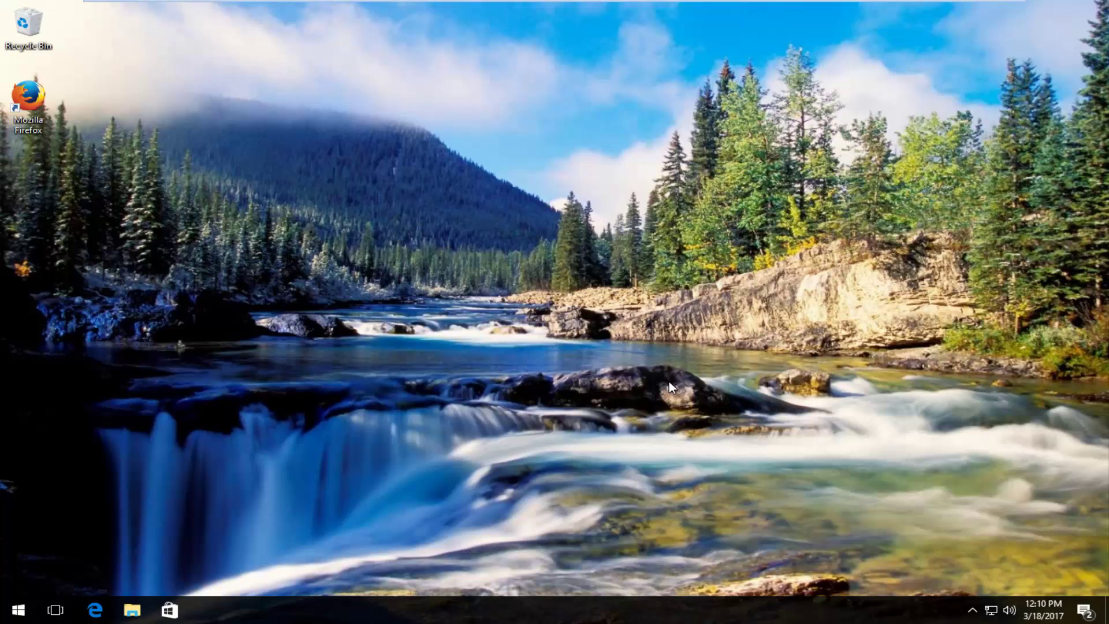
Open Disk Management and inspect the existing New Volume (E:) partition.
click(17, 609)
text(paritition)
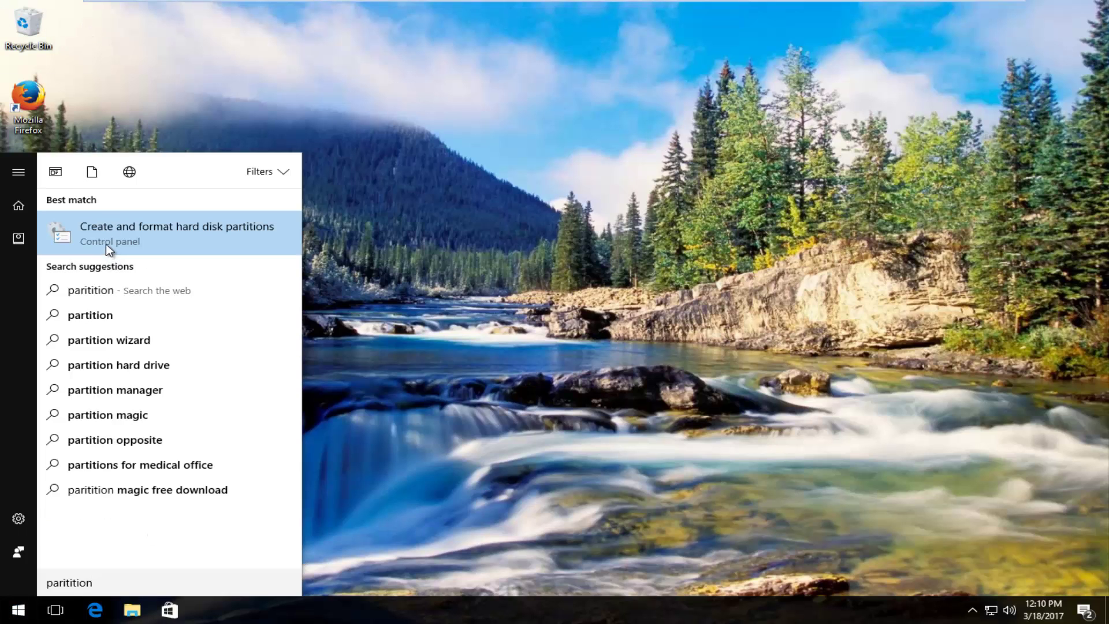
click(144, 237)
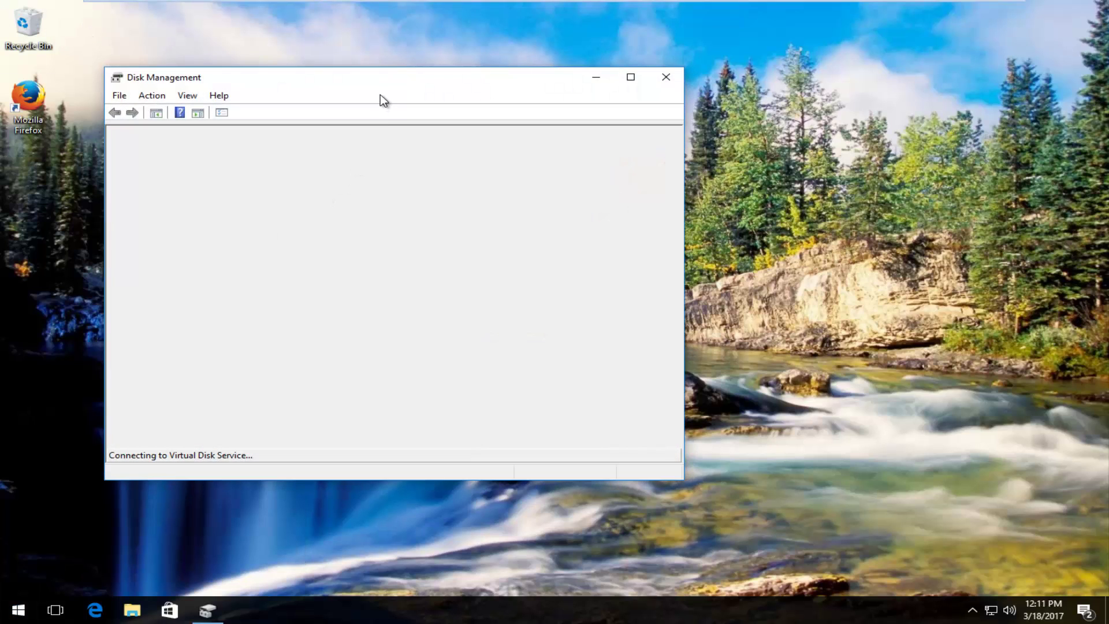
drag(456, 86, 499, 83)
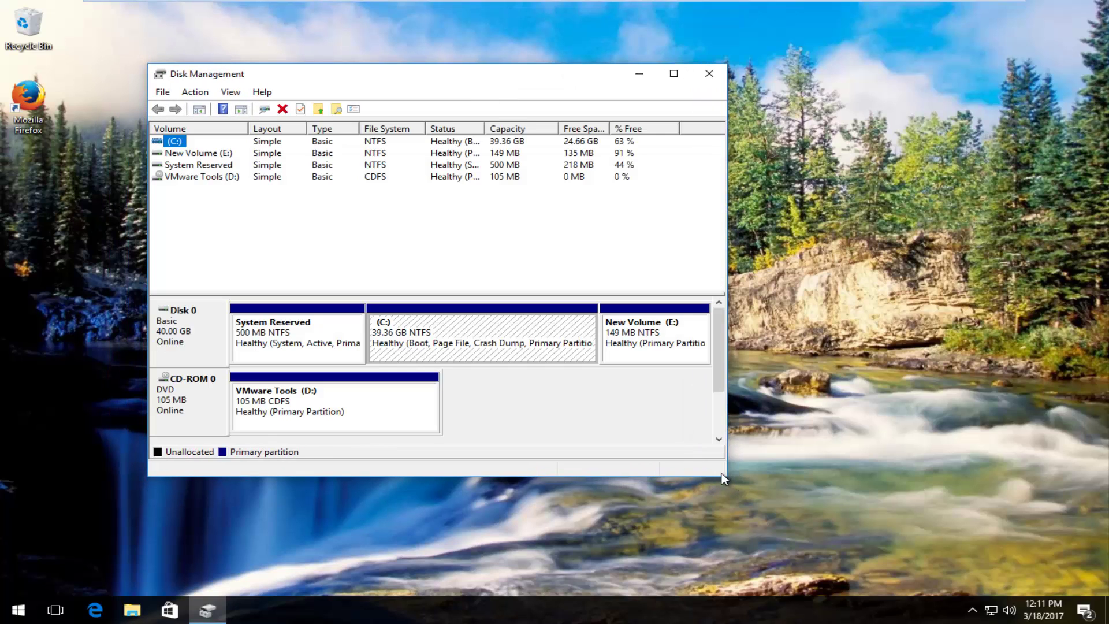
click(655, 353)
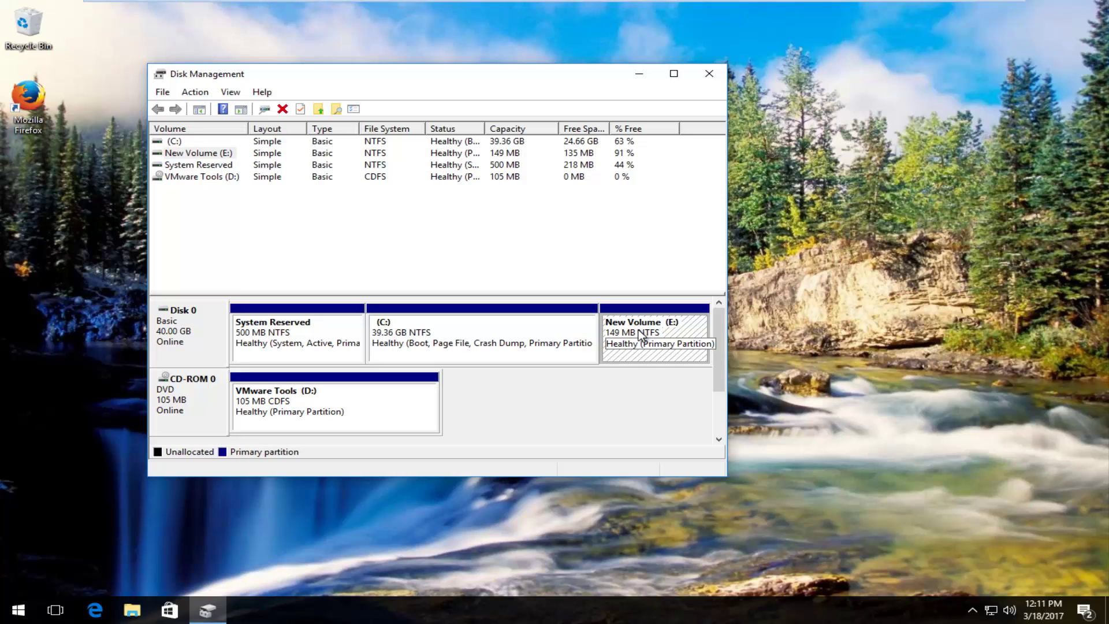
Close Disk Management and search Google in Edge for 'minitool partition wizard'.
click(708, 75)
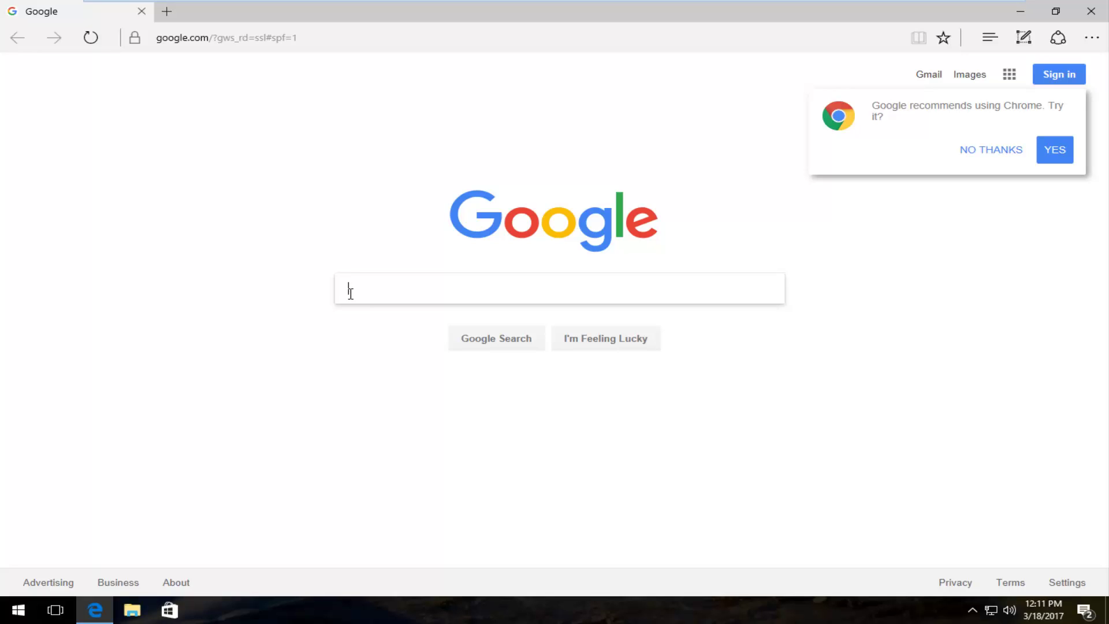
text(ini)
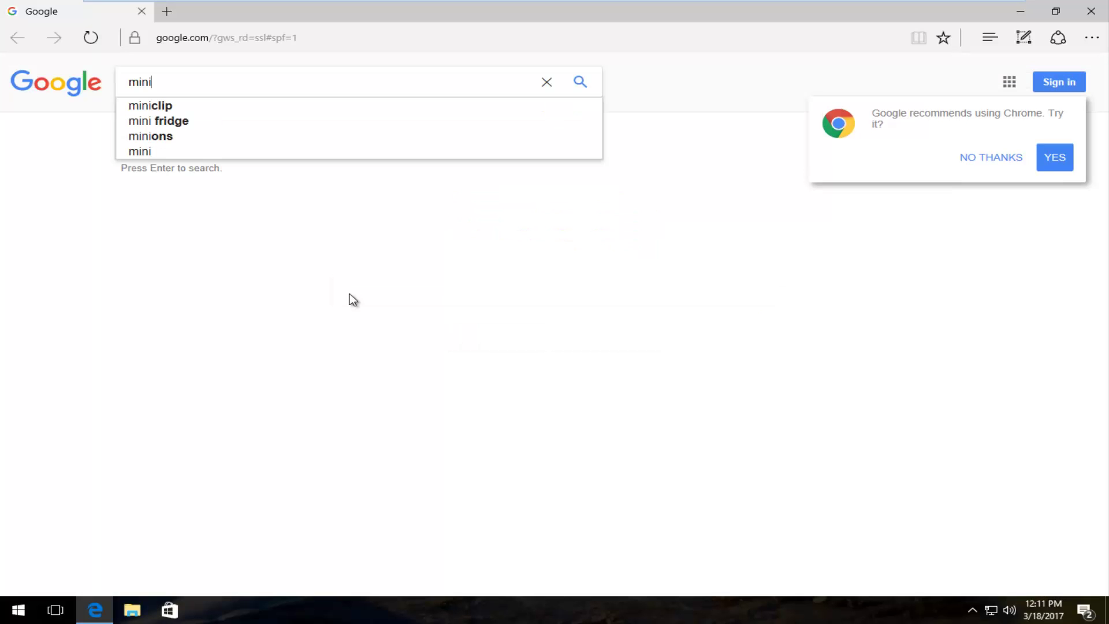
text(tool pa)
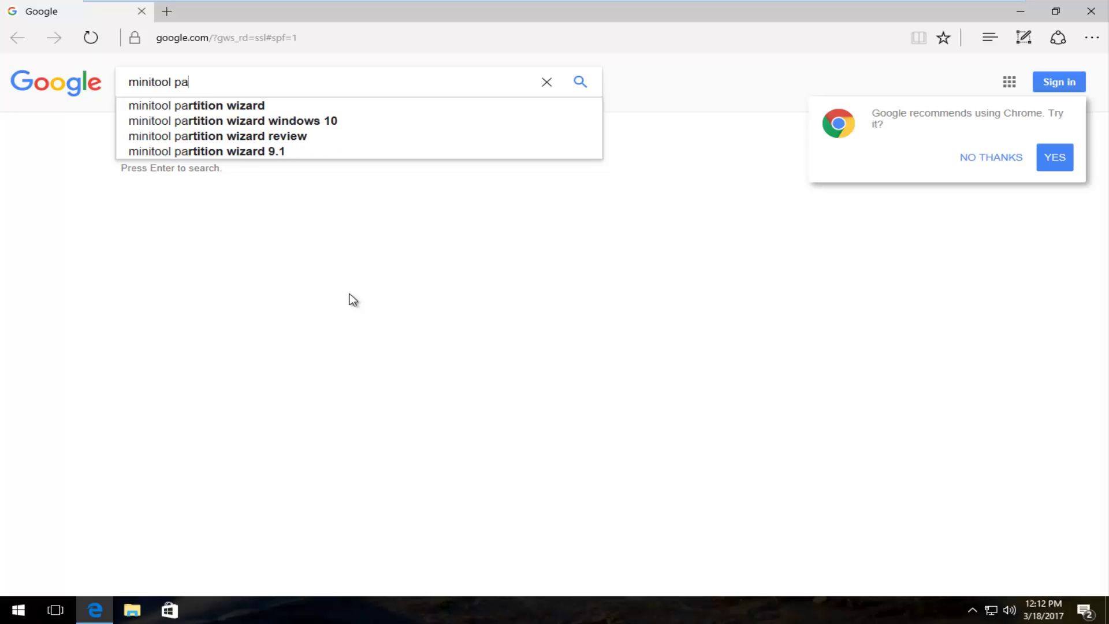
text(rti)
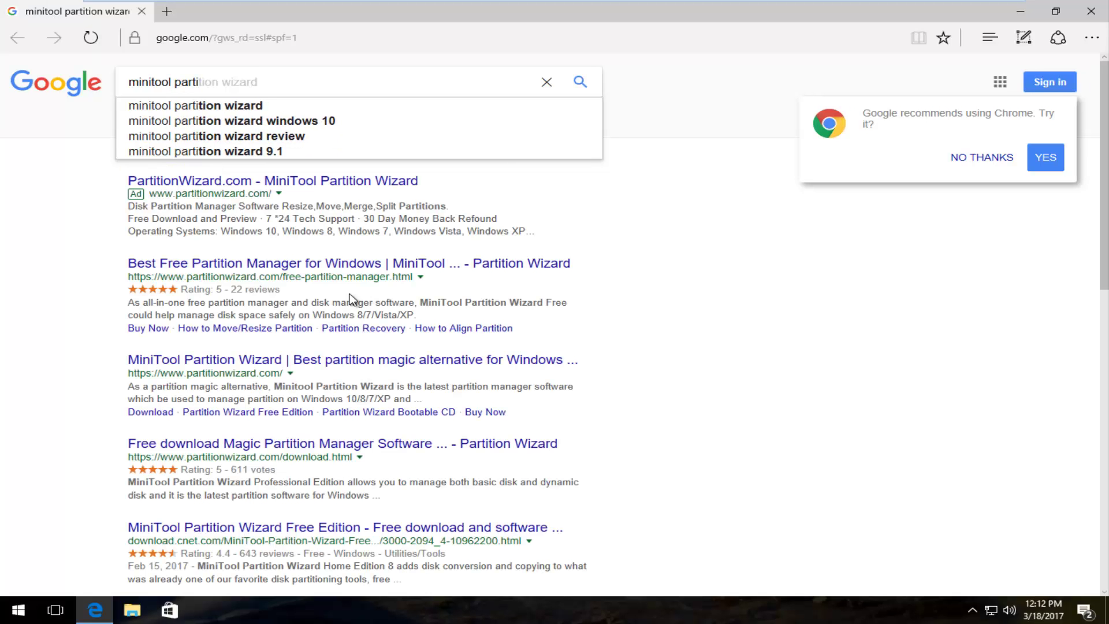
text(tion wizA)
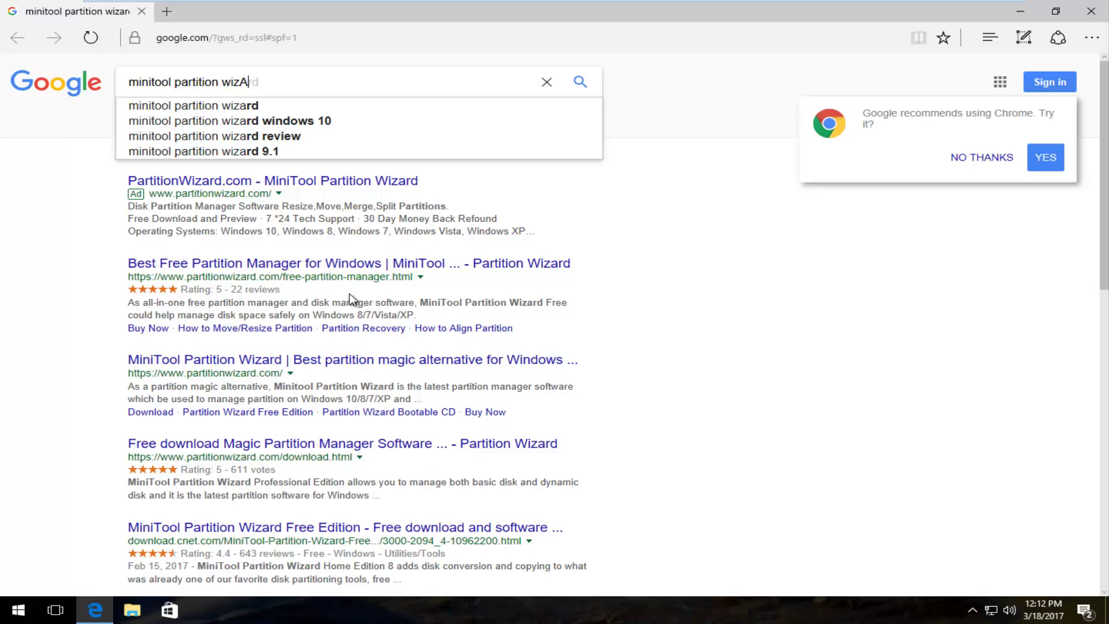
text(rd)
key(Return)
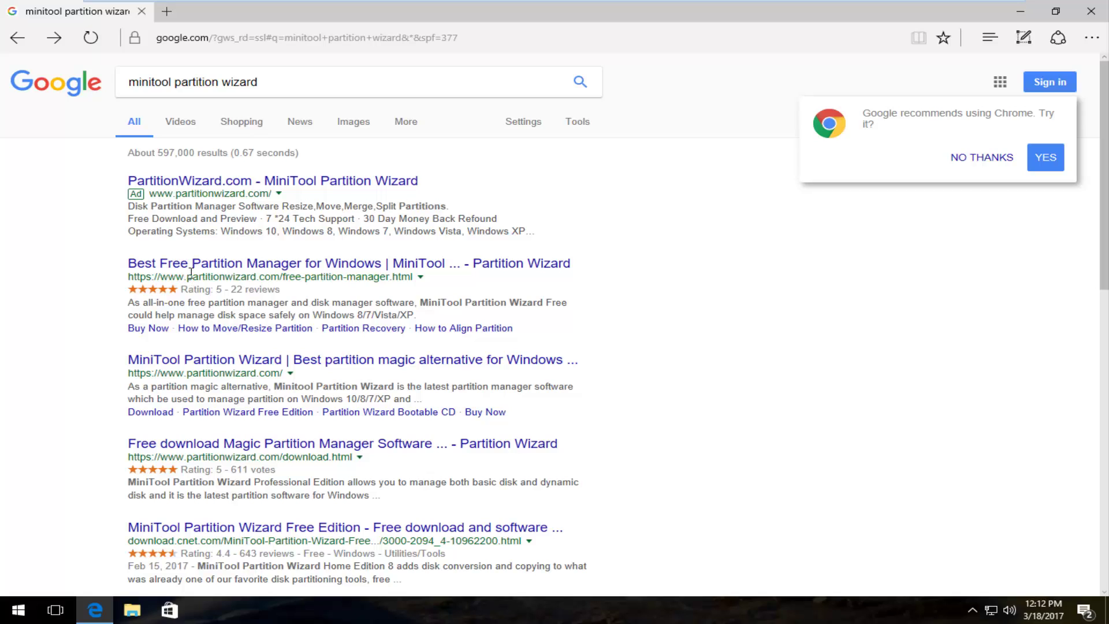
Open the free partition manager result and start the Free Download from the thanks page.
click(178, 267)
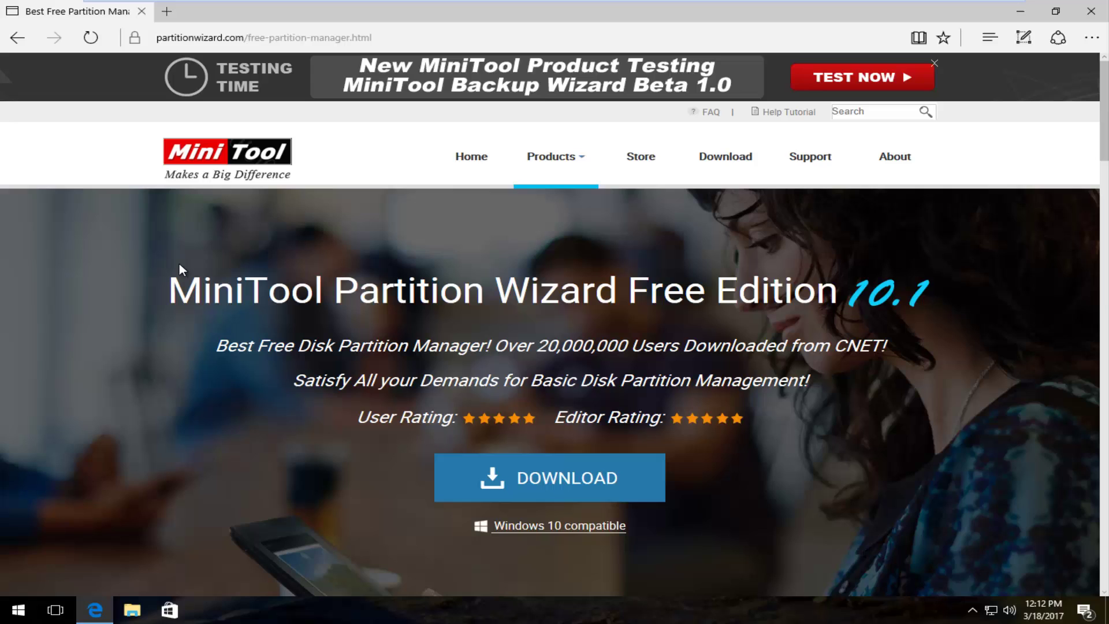
scroll(182, 248, down, 2)
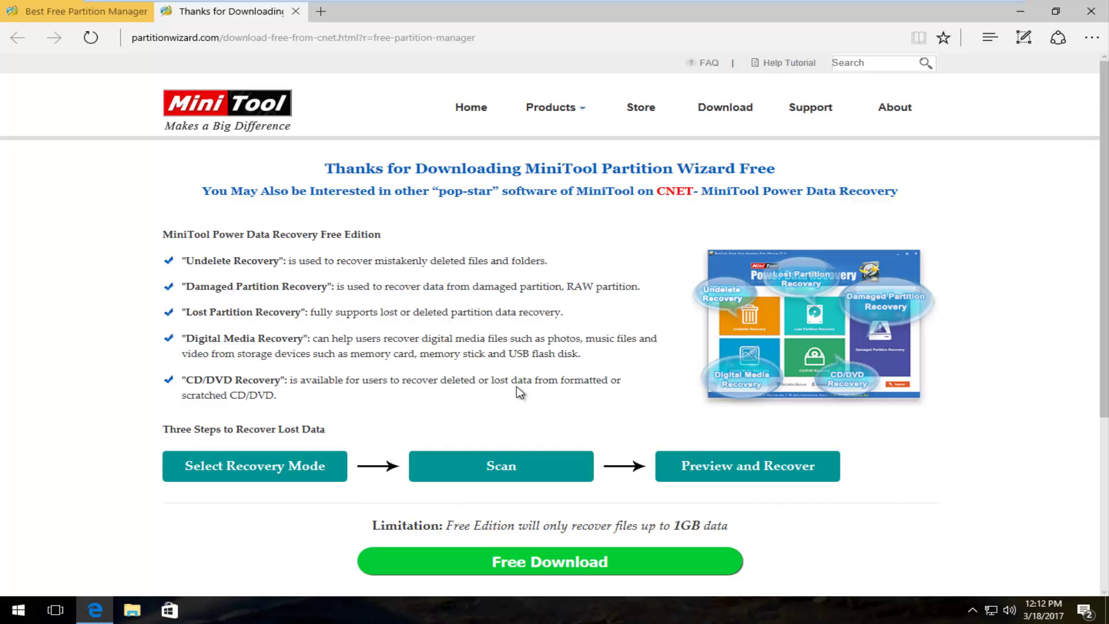
scroll(509, 379, down, 3)
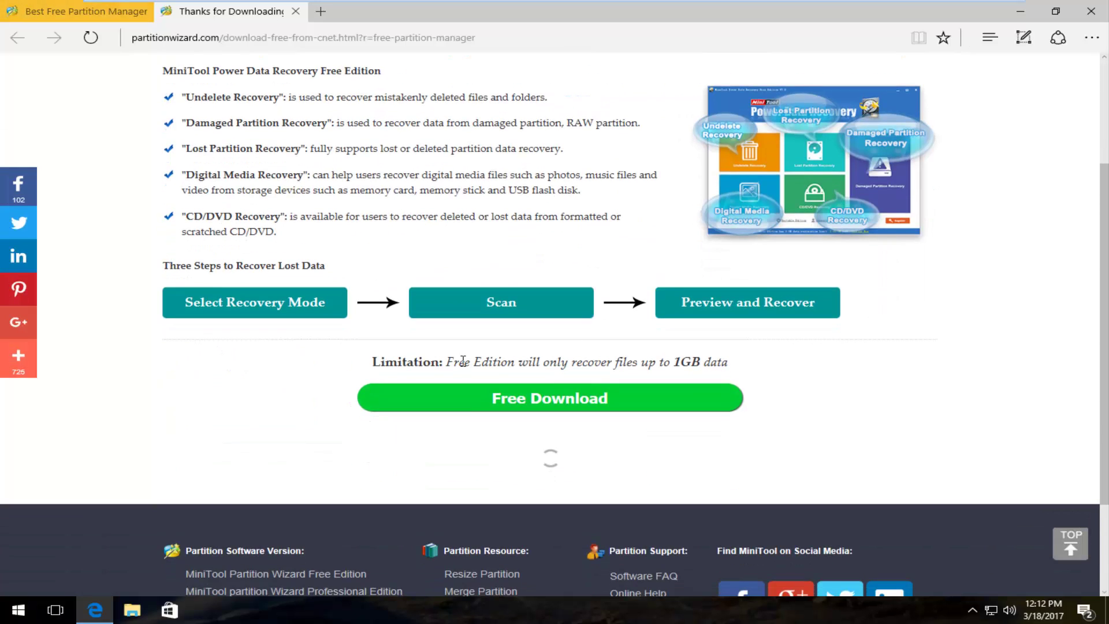
click(526, 399)
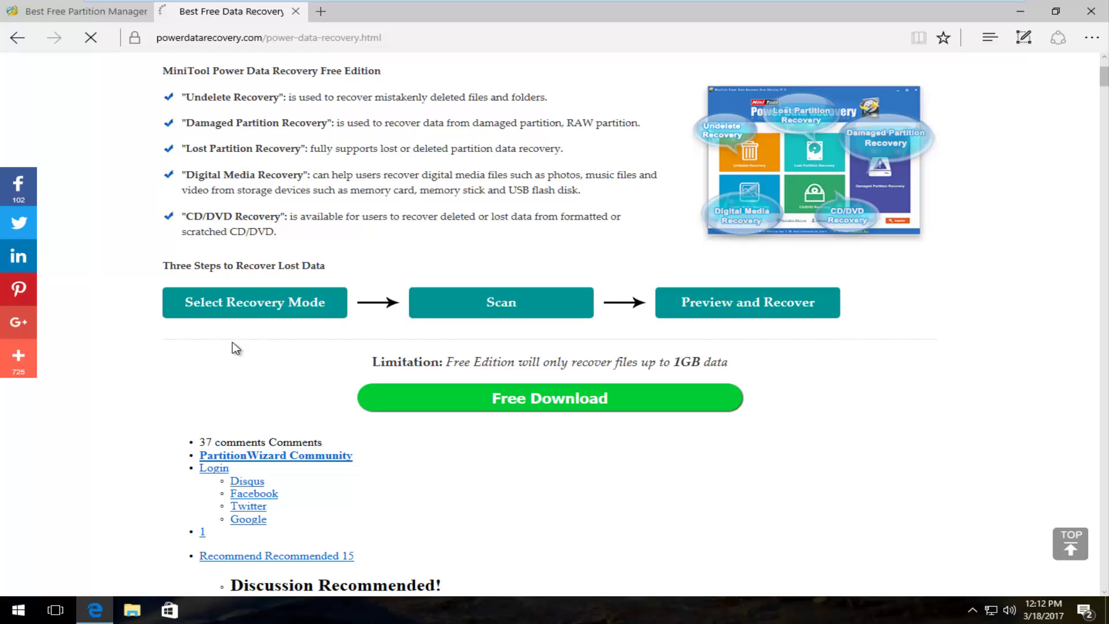
mouse_move(13, 16)
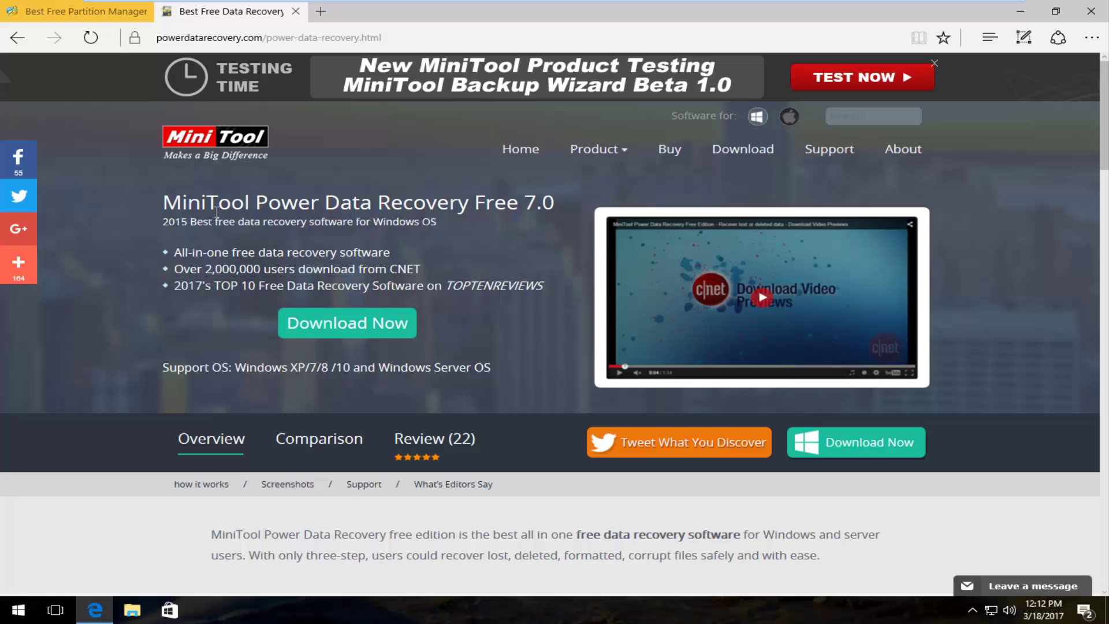
Close the data recovery tab, then save and run the pw10-free.exe installer.
click(70, 13)
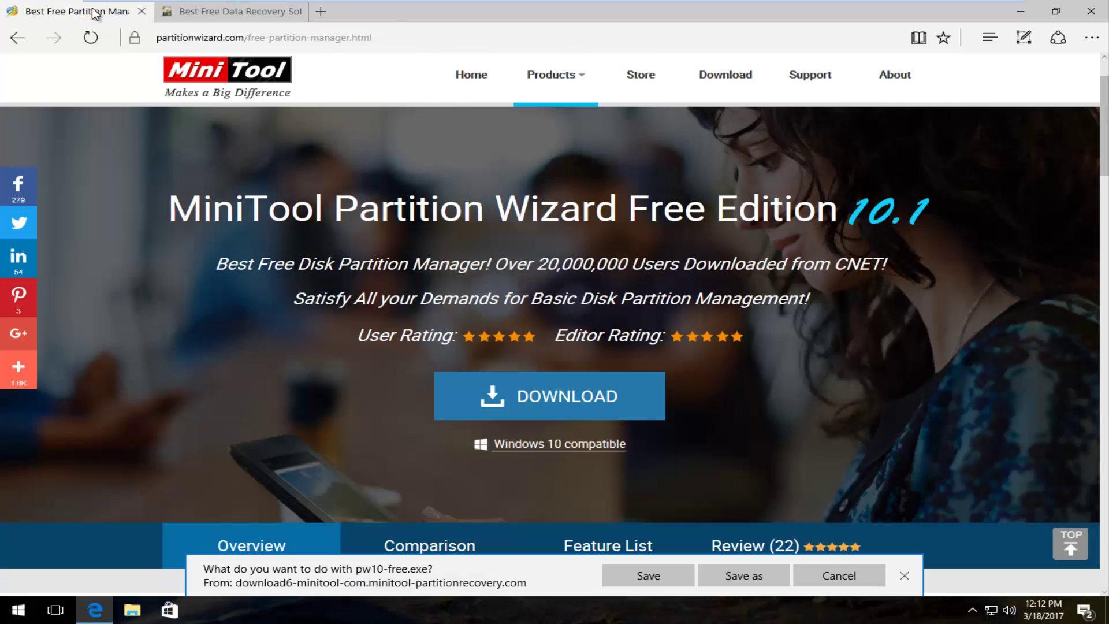
click(296, 11)
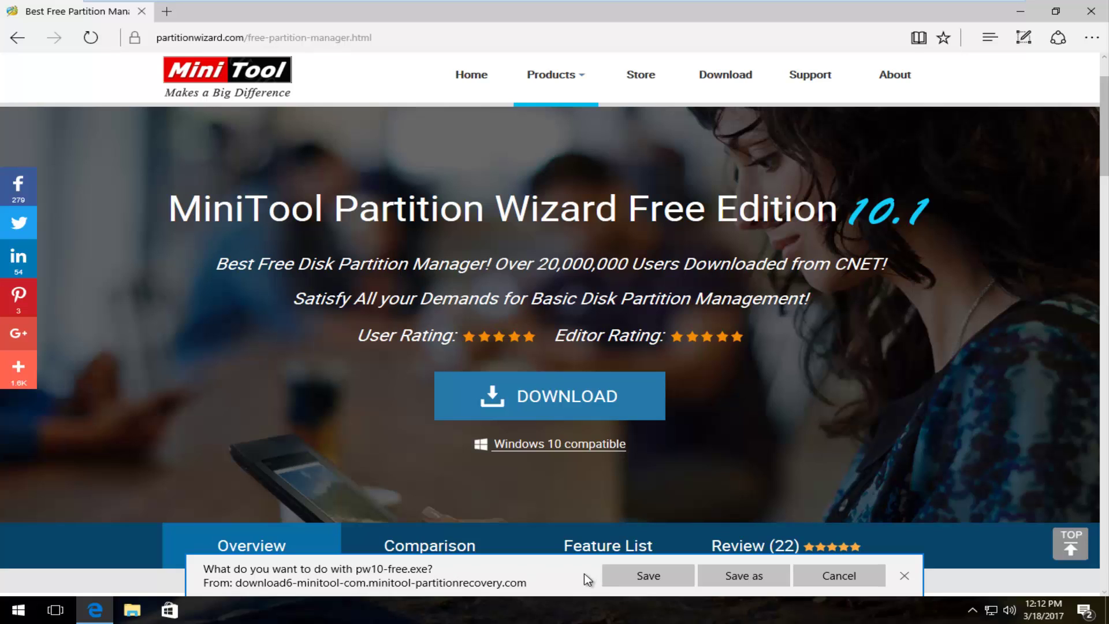
click(680, 578)
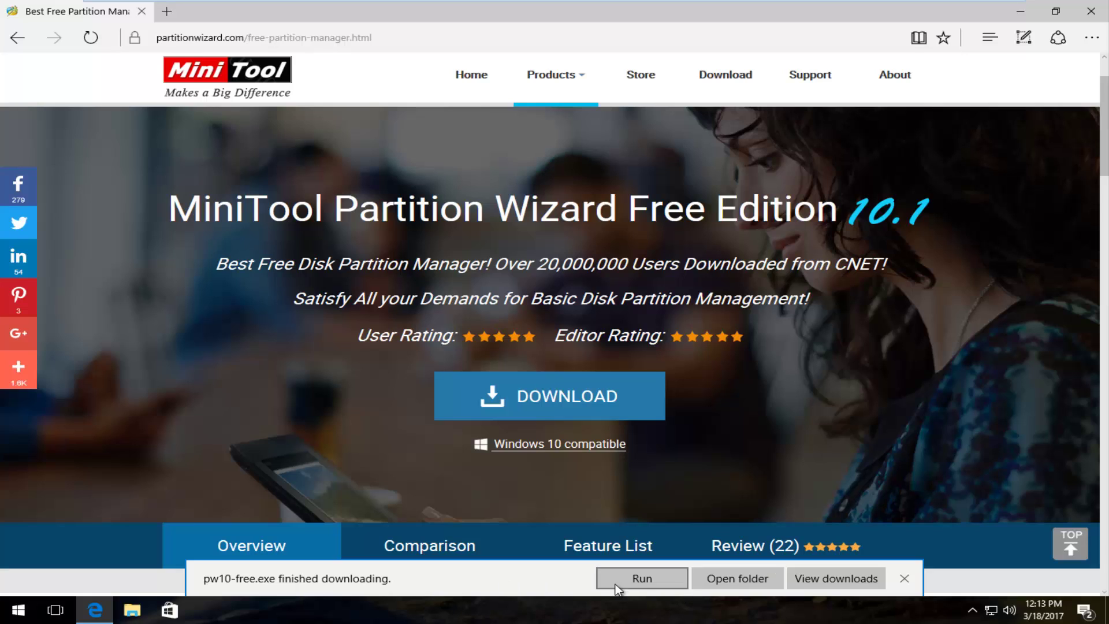
click(615, 585)
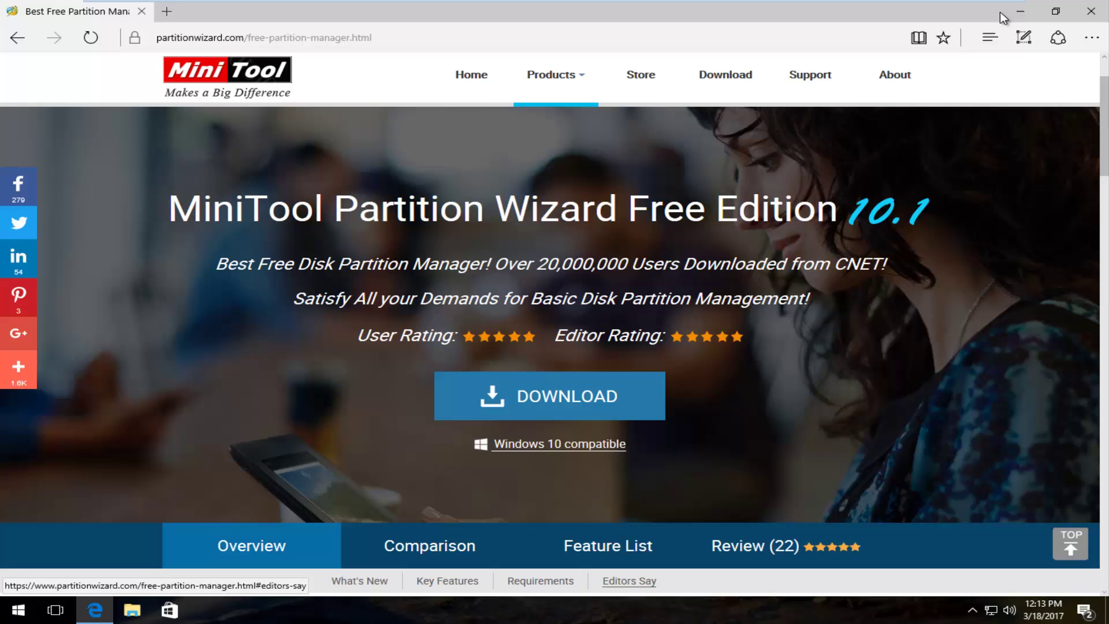
click(1018, 12)
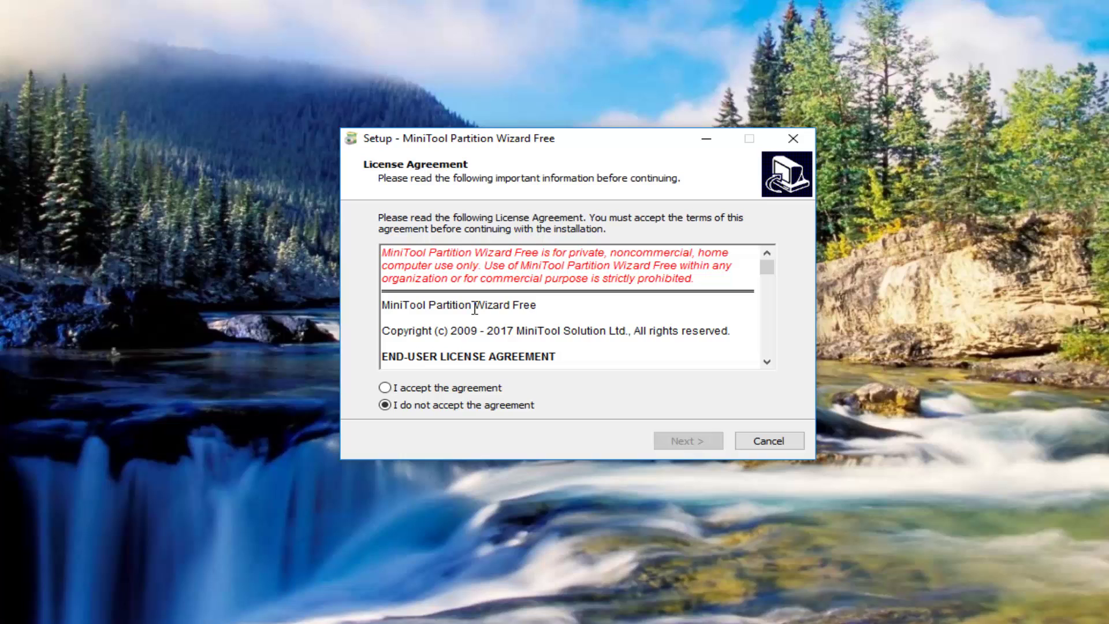
Accept the license and install with the default folder, Start Menu folder and desktop shortcut.
scroll(526, 312, down, 5)
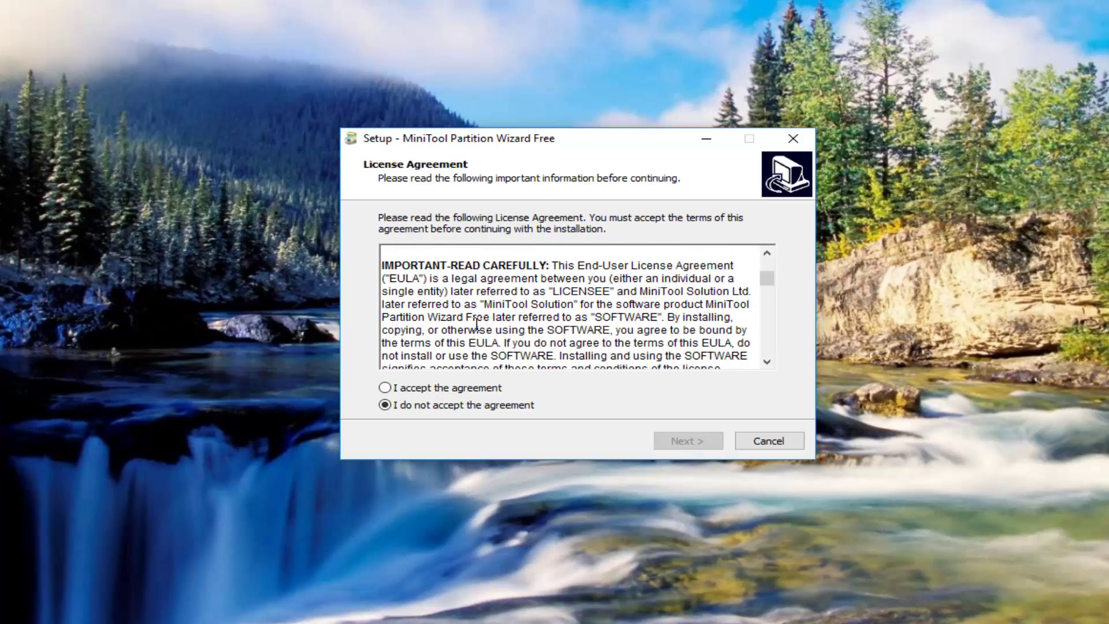
click(385, 388)
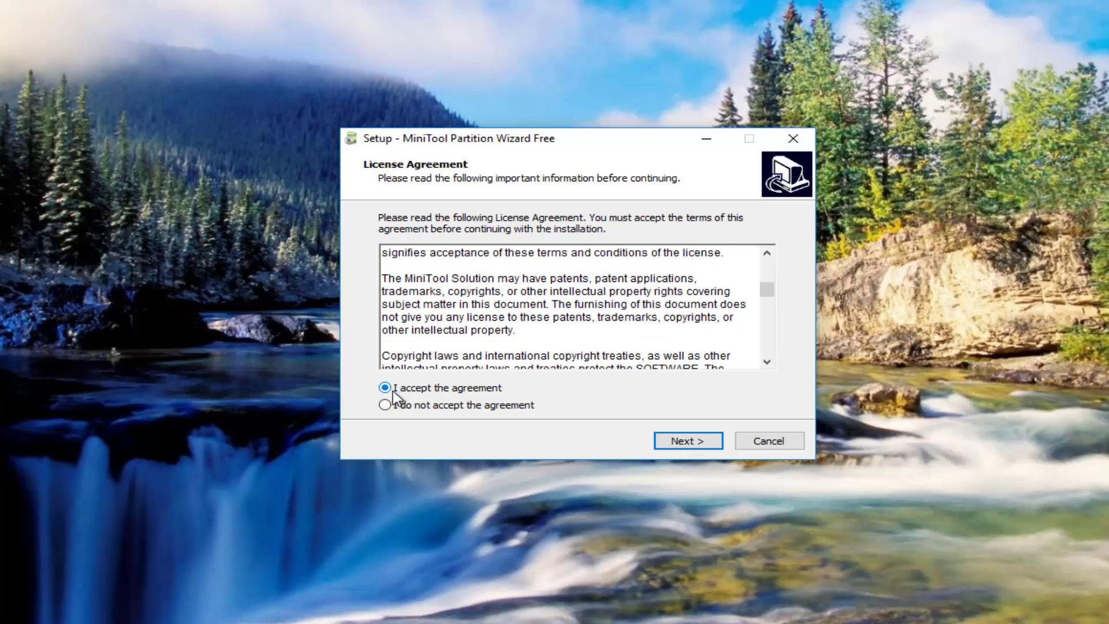
click(695, 446)
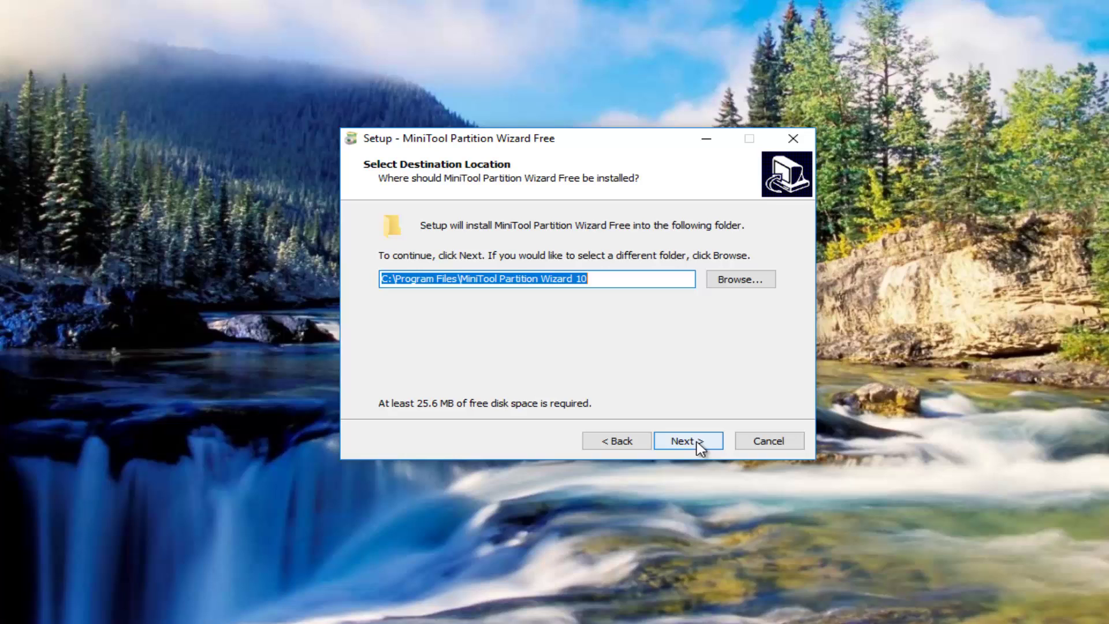
click(679, 448)
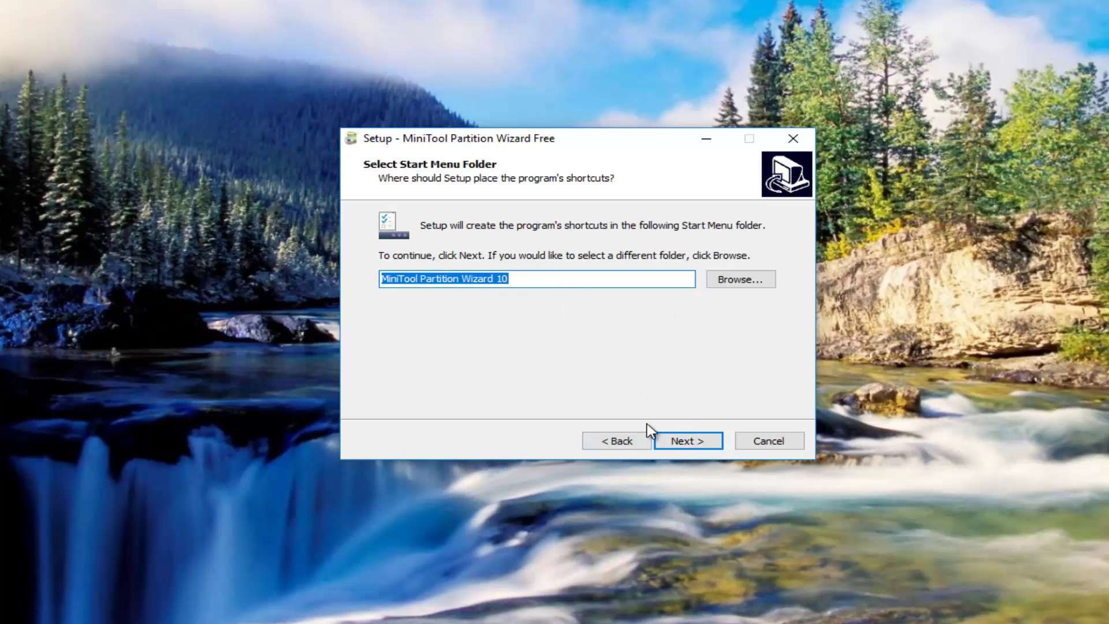
click(684, 449)
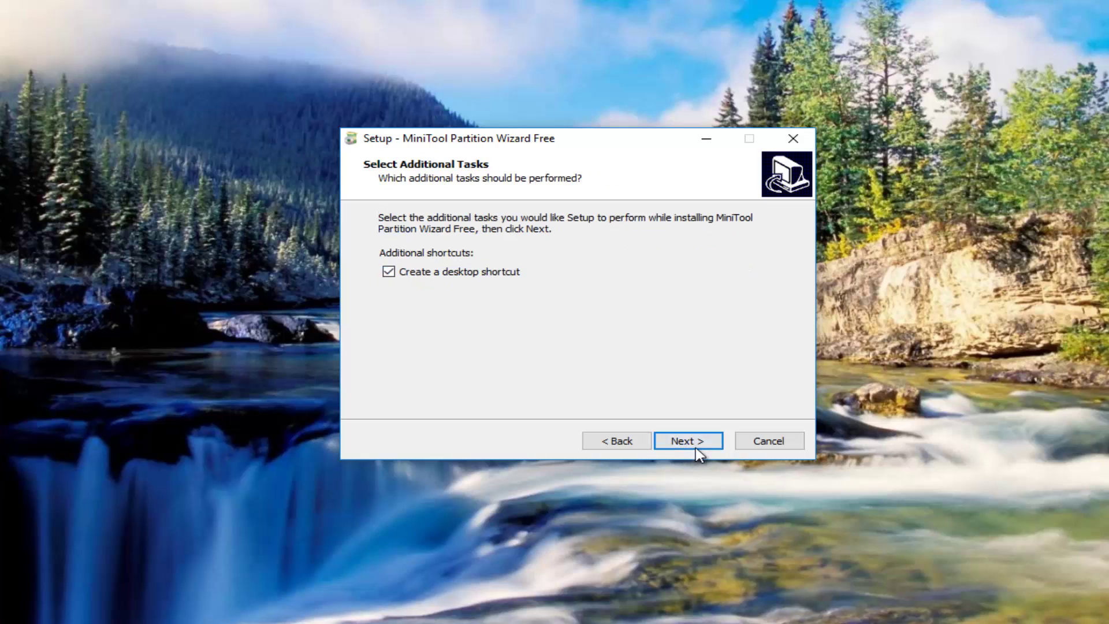
click(698, 451)
click(688, 442)
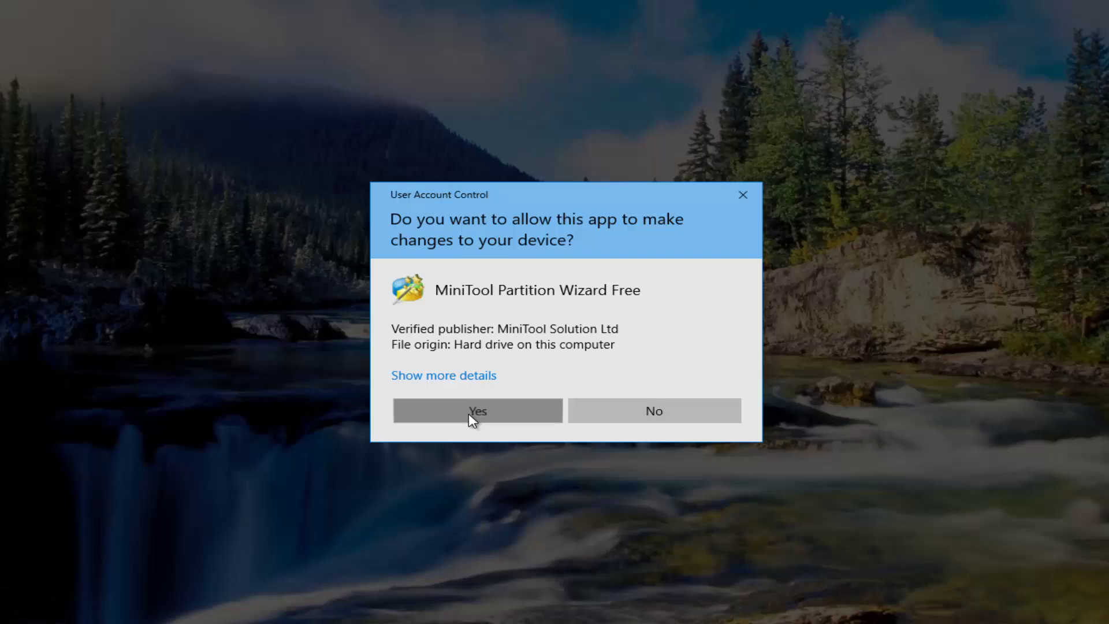
Allow MiniTool Partition Wizard to make changes and launch the application.
click(470, 413)
click(560, 344)
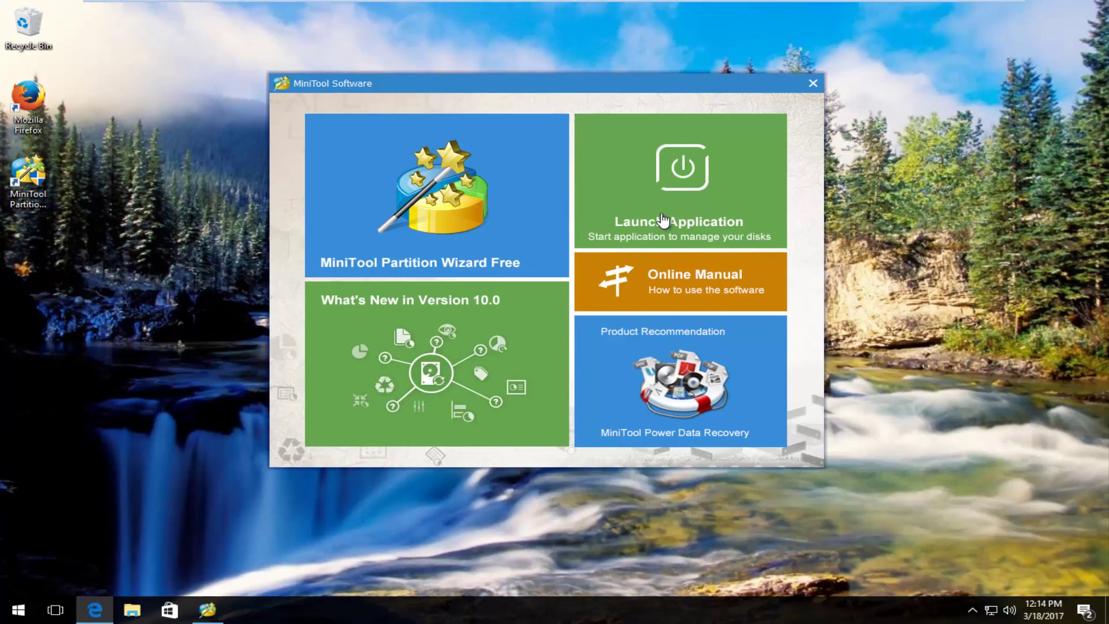
click(653, 193)
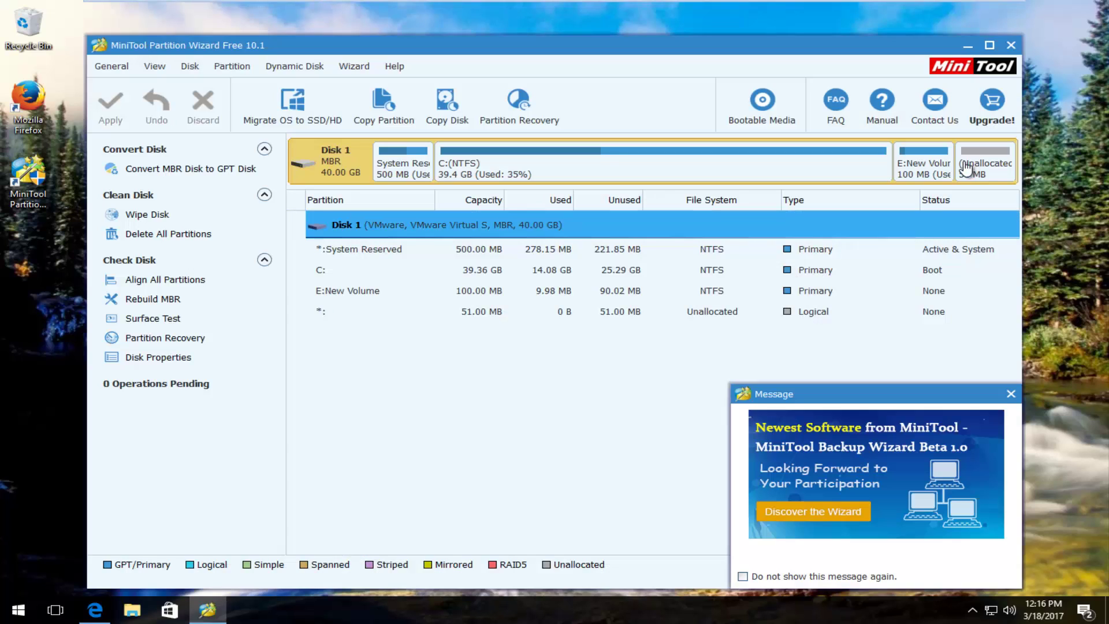
Create a new partition in Disk 1's 51 MB unallocated space.
click(977, 170)
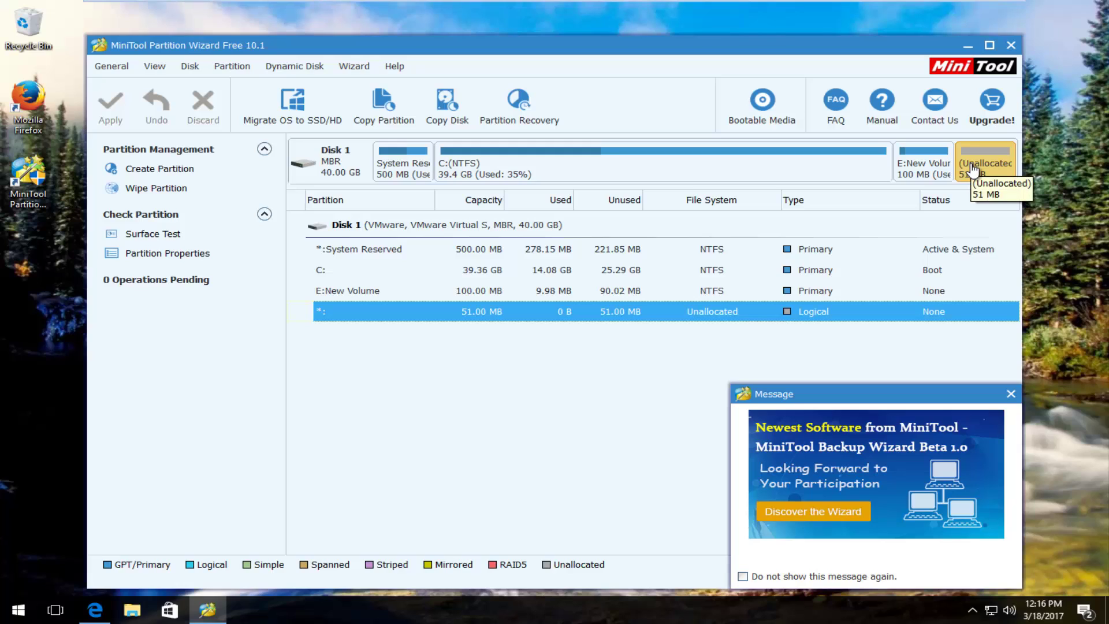
right_click(975, 162)
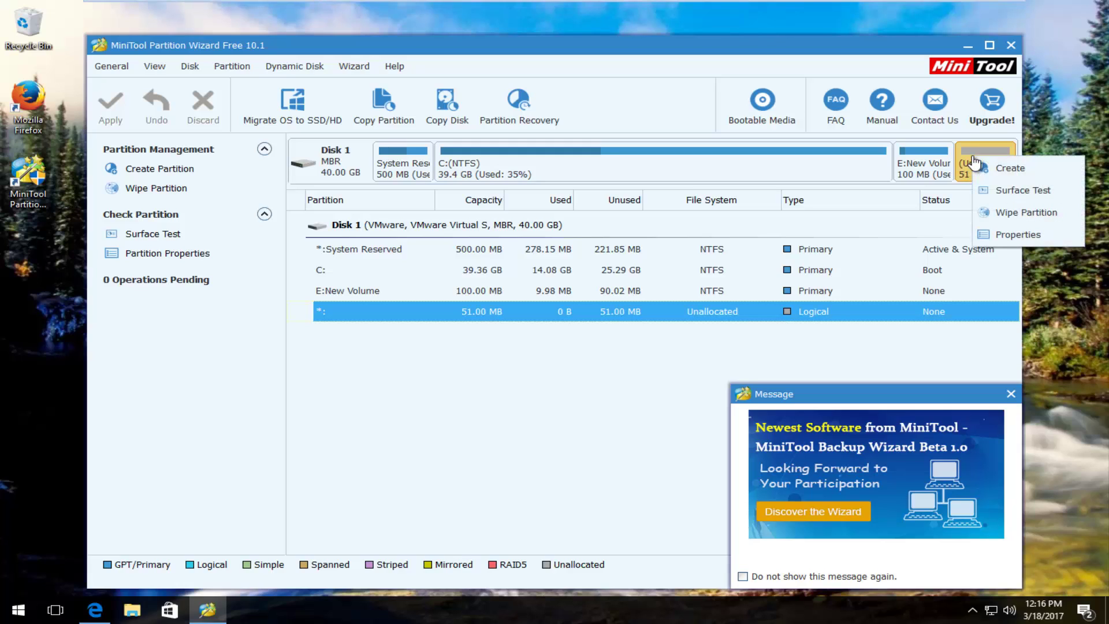
click(1016, 172)
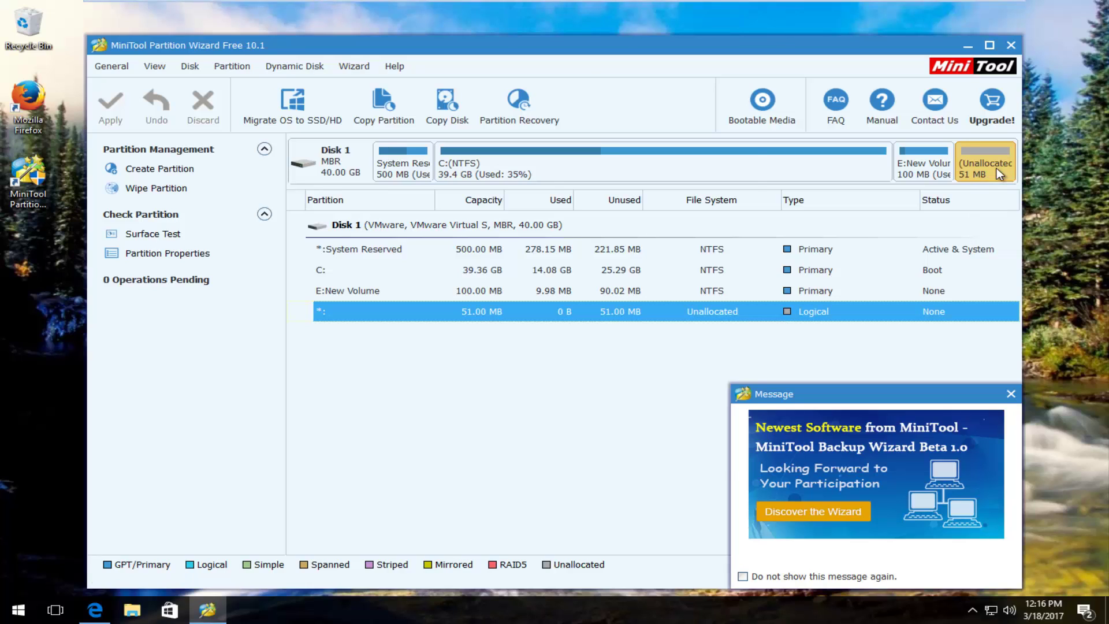
Label the new partition 'test', keeping NTFS, Primary and drive letter F:.
click(446, 245)
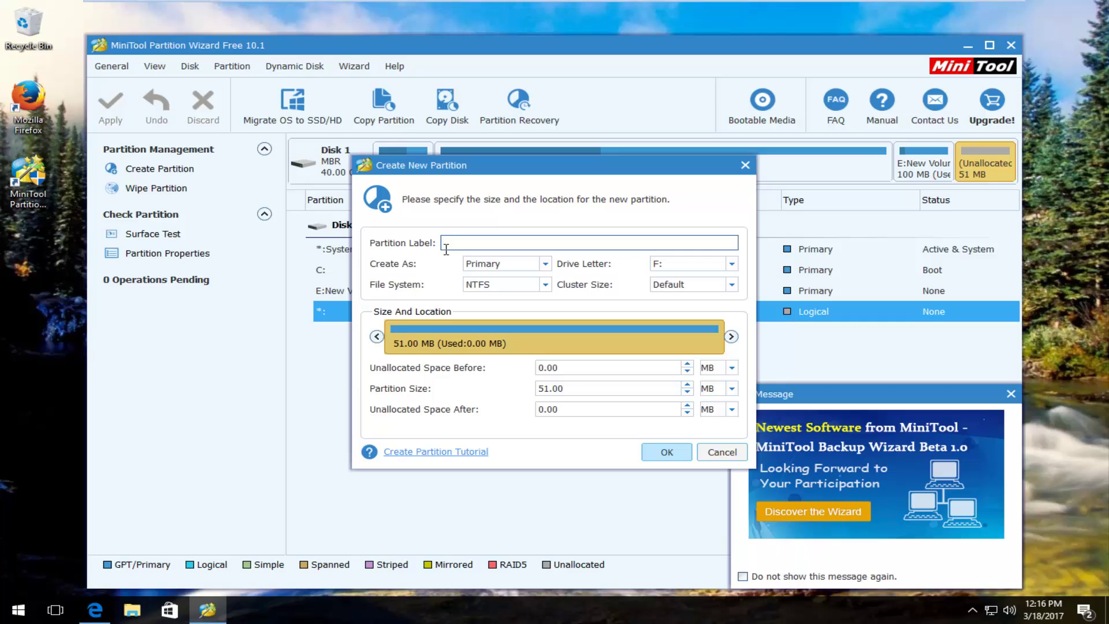
text(test)
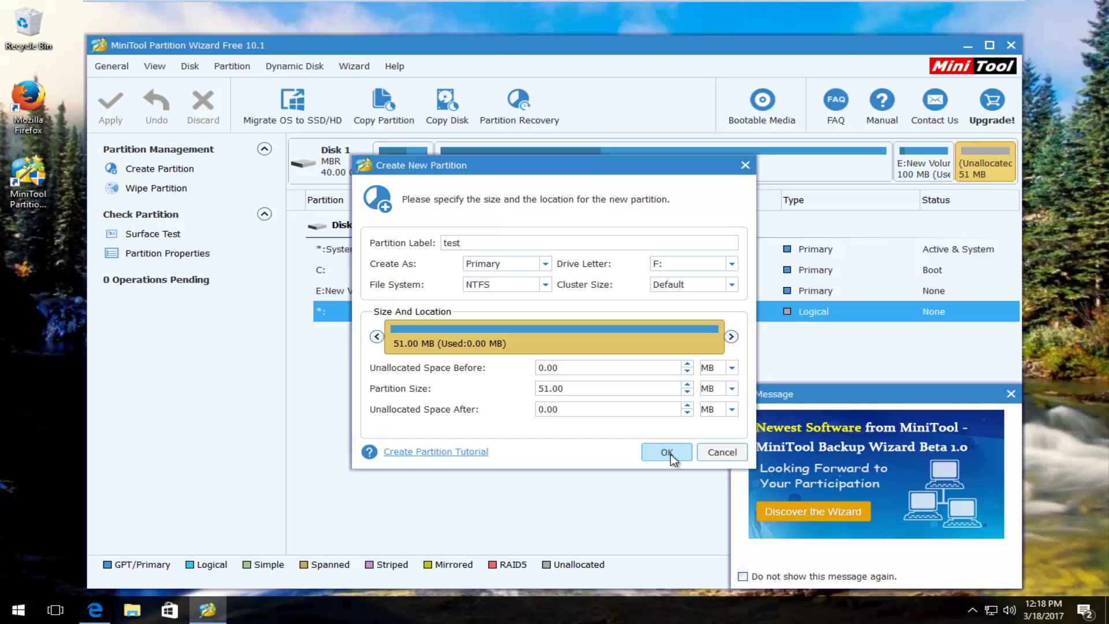
click(667, 452)
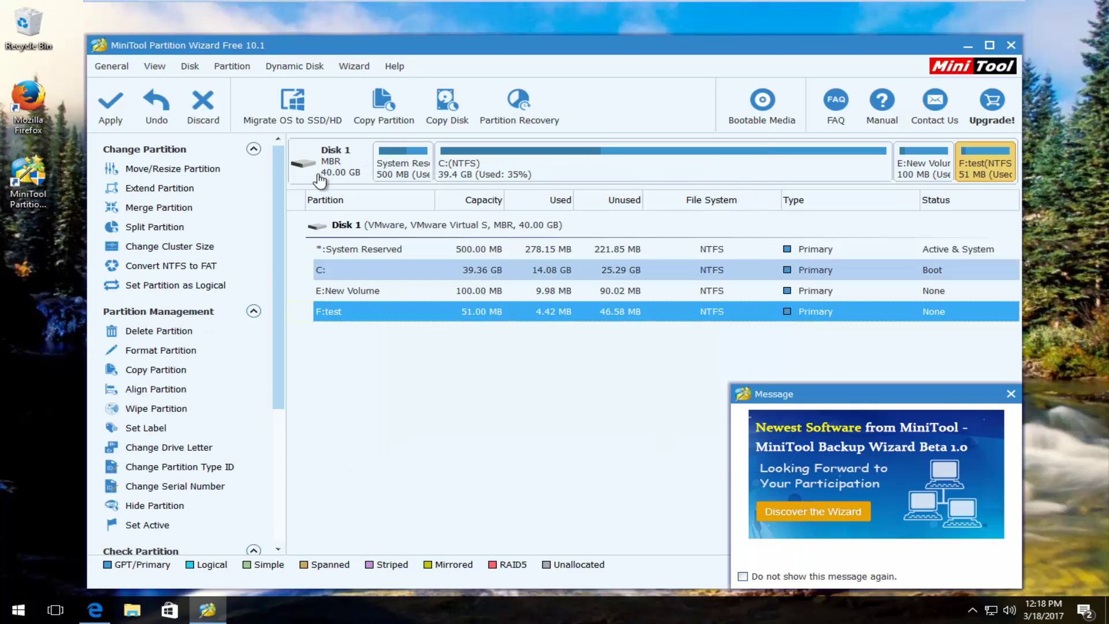
Apply the pending create-partition operation and acknowledge the success message.
click(99, 106)
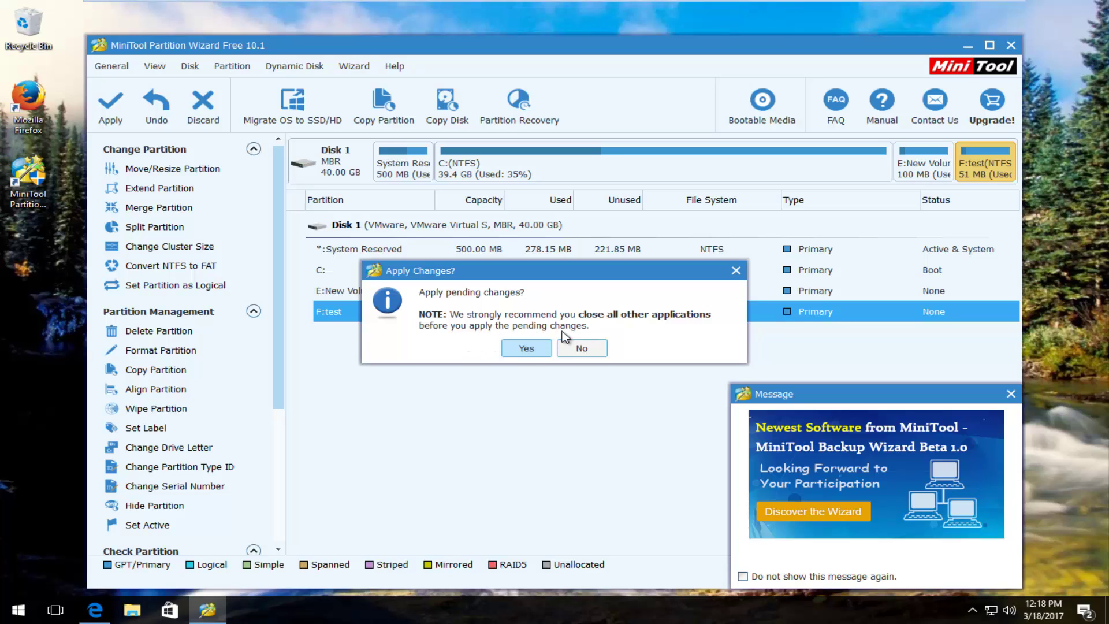
click(528, 347)
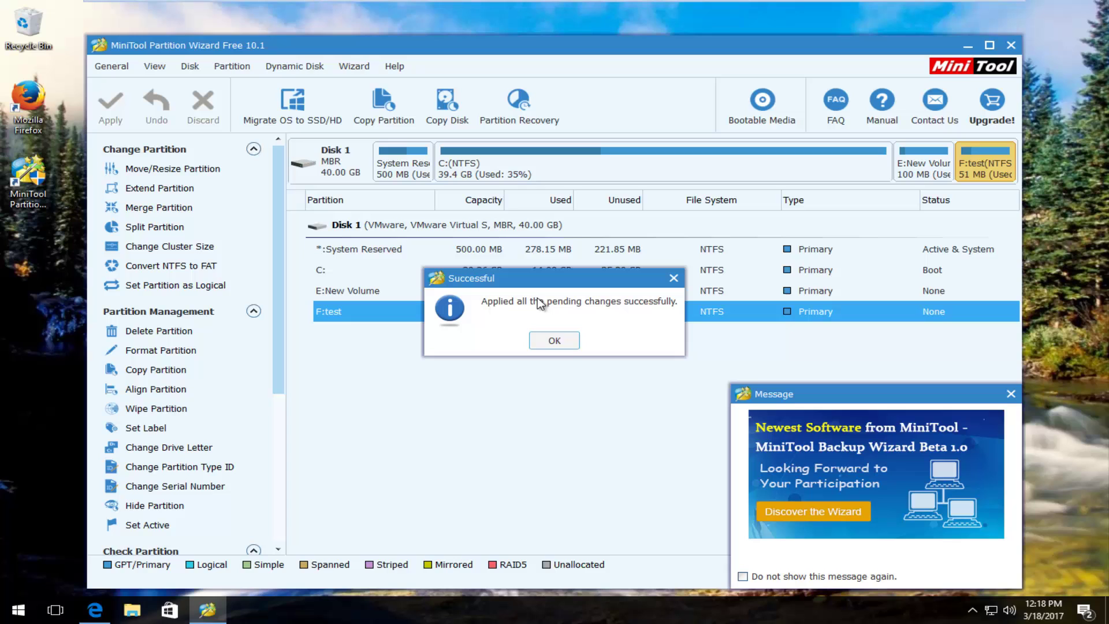
click(553, 343)
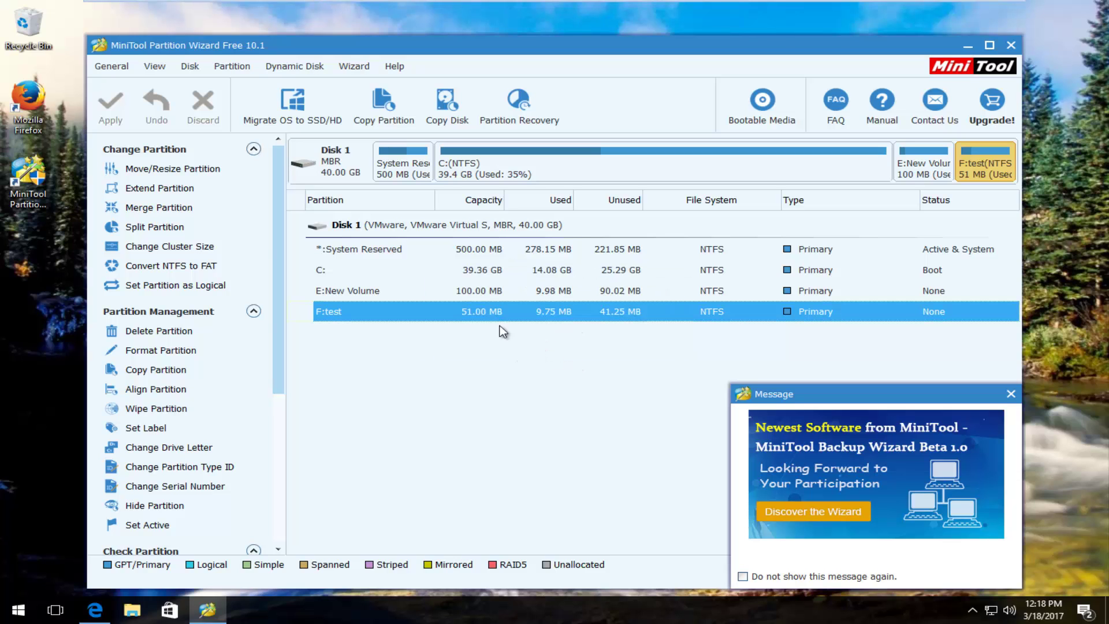
Close Partition Wizard and check the test (F:) drive in This PC, 37.2 MB free of 50.9 MB.
click(1011, 44)
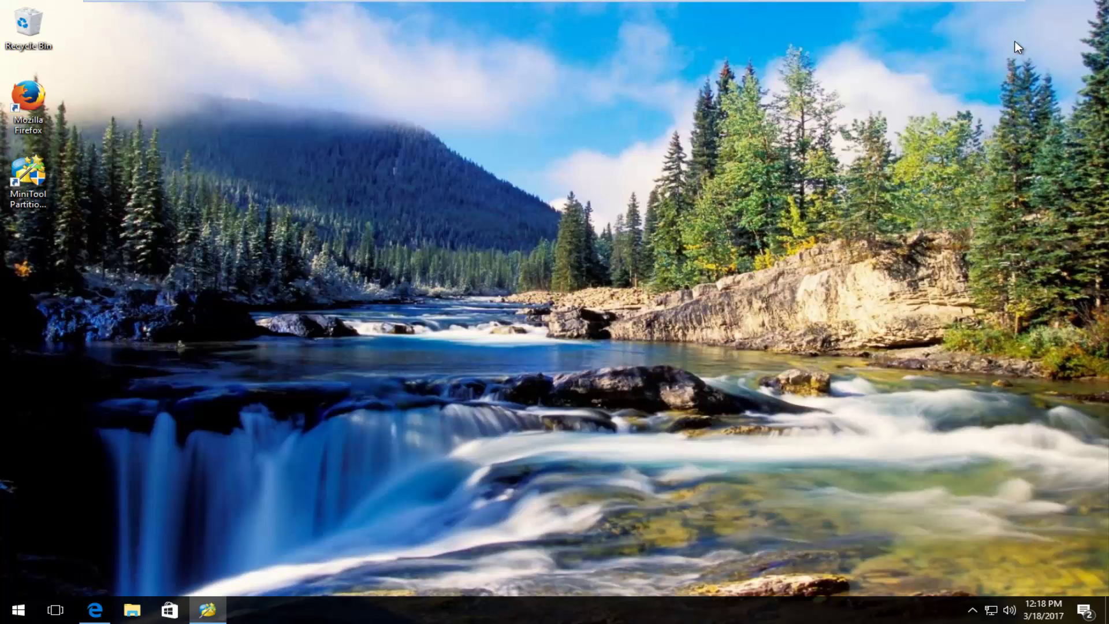
click(18, 610)
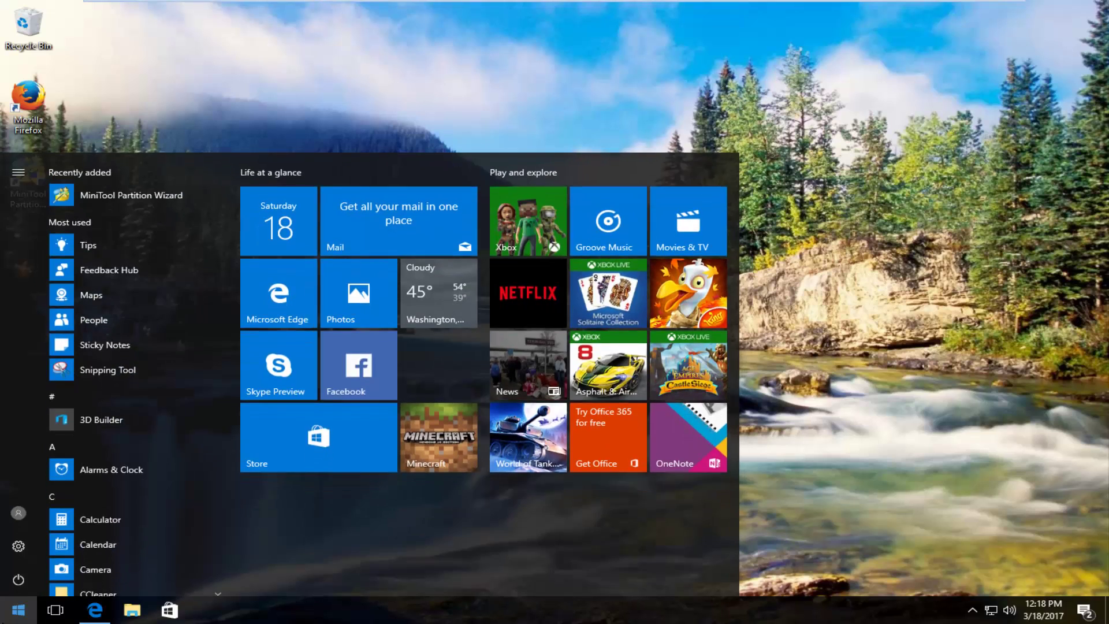
text(this pc)
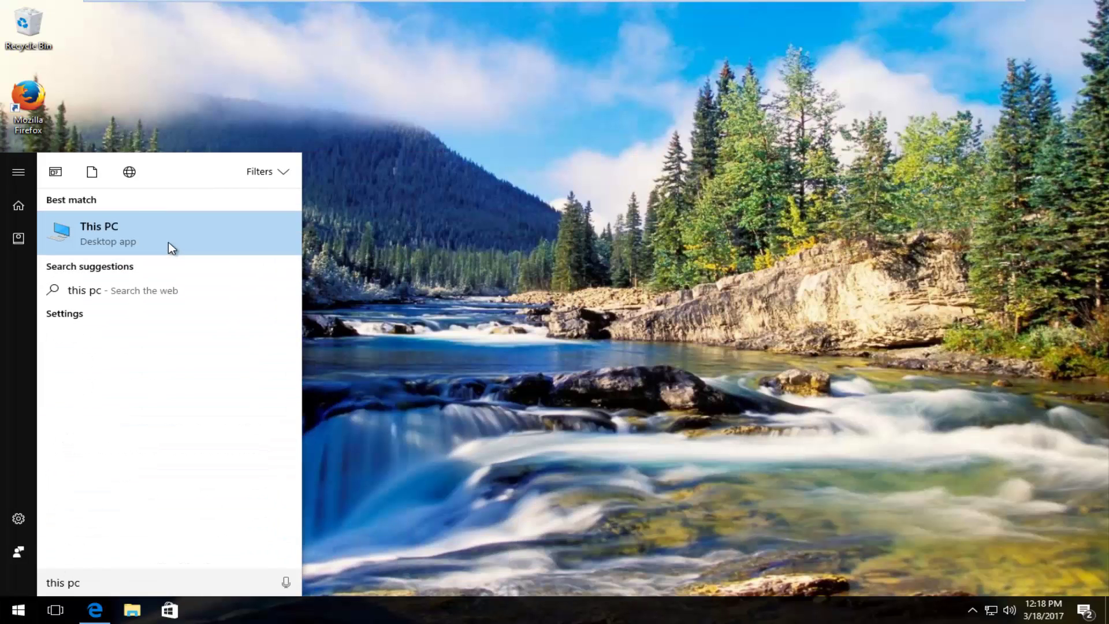
click(170, 245)
click(630, 361)
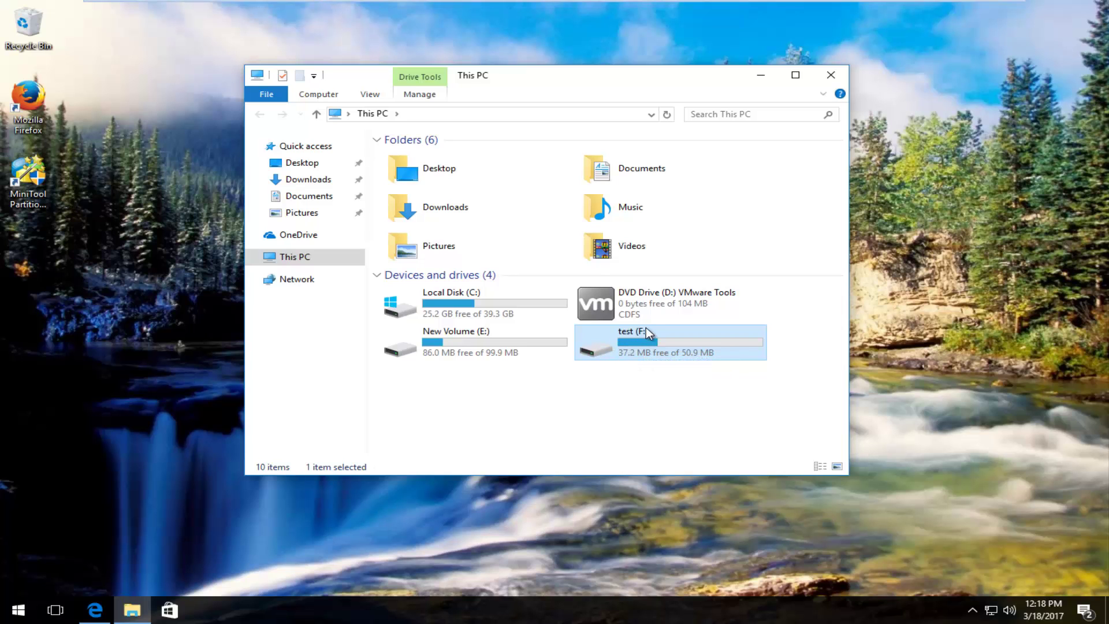
click(830, 75)
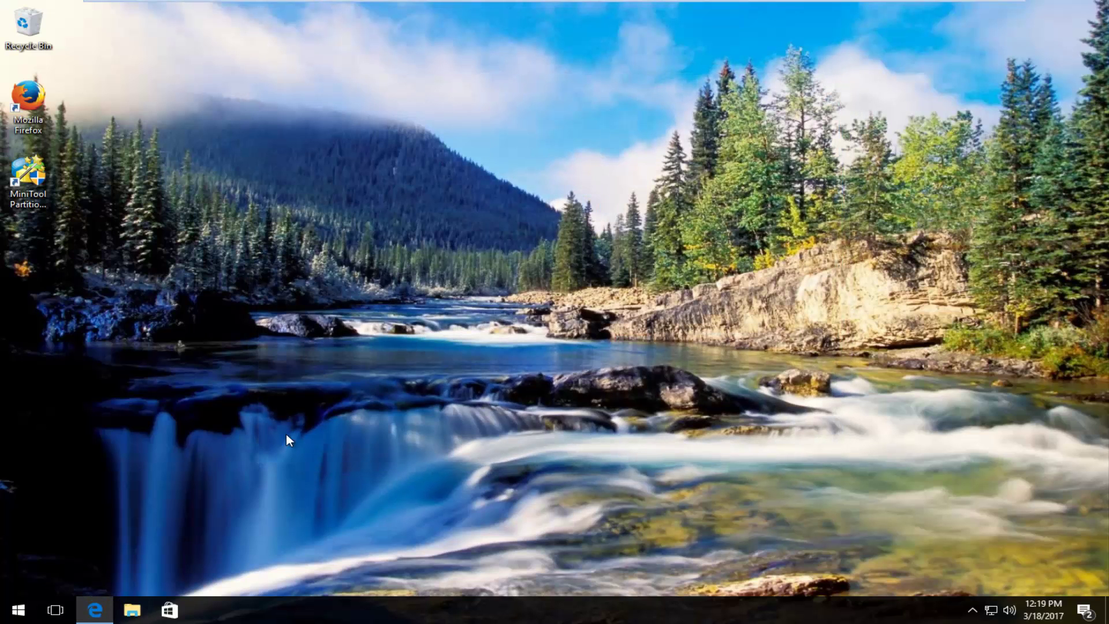